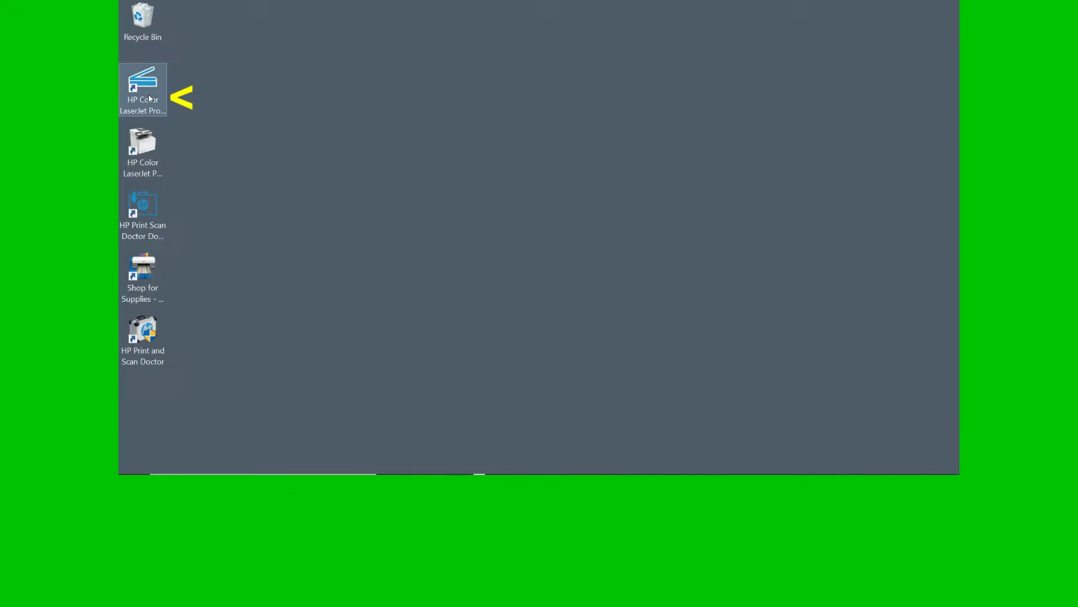
Step: Launch HP Color LaserJet Pro scanning, choose Save as PDF with Item Type Document and Page Sides 2-sided (book)
{"action": "double_click", "coordinate": [150, 99]}
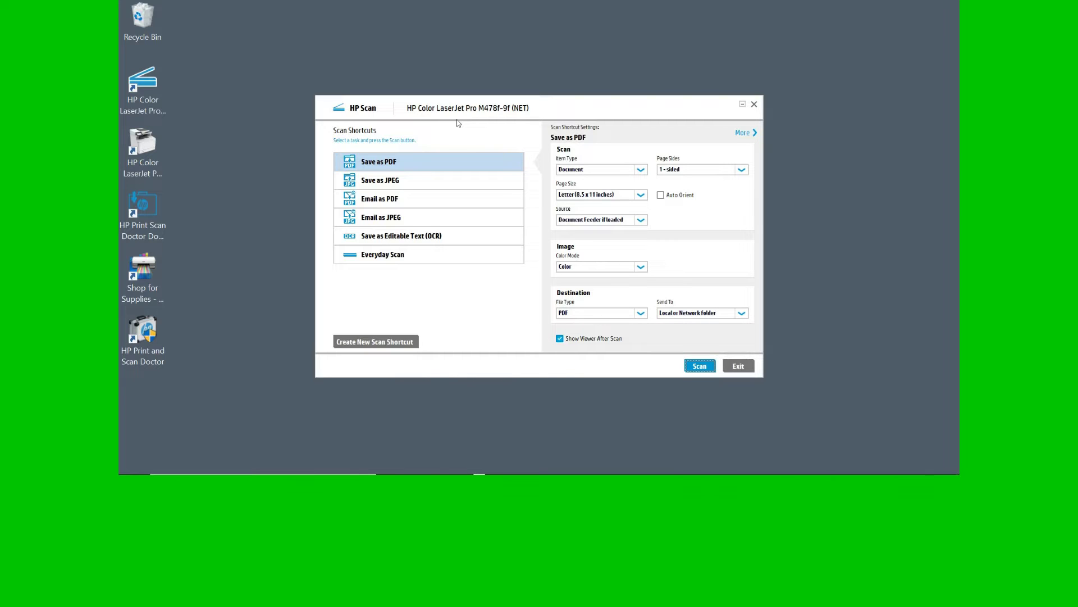
{"action": "left_click", "coordinate": [403, 167]}
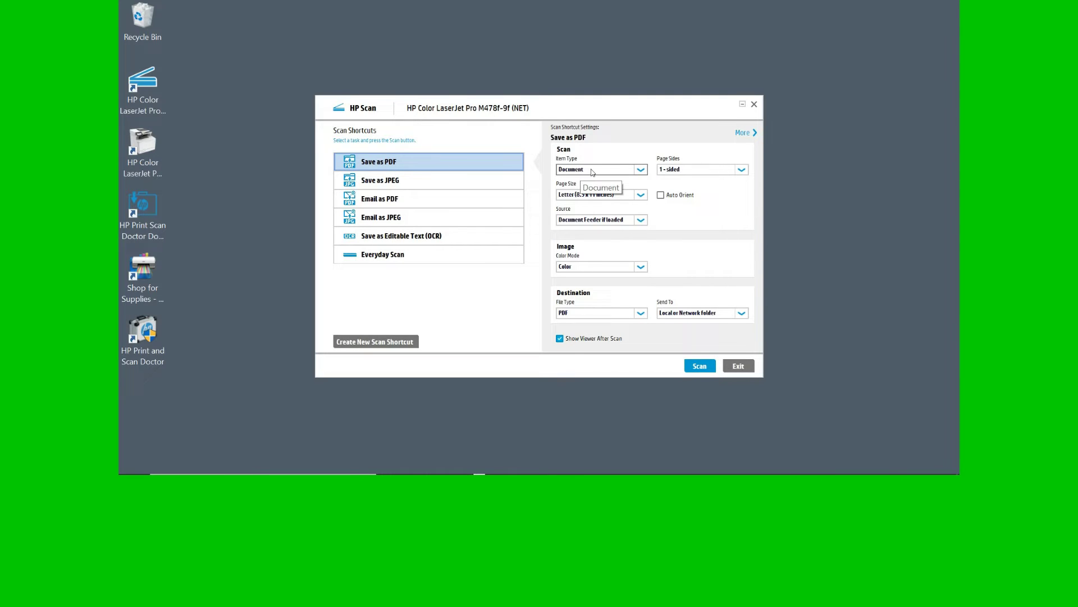
{"action": "left_click", "coordinate": [641, 170]}
{"action": "left_click", "coordinate": [590, 179]}
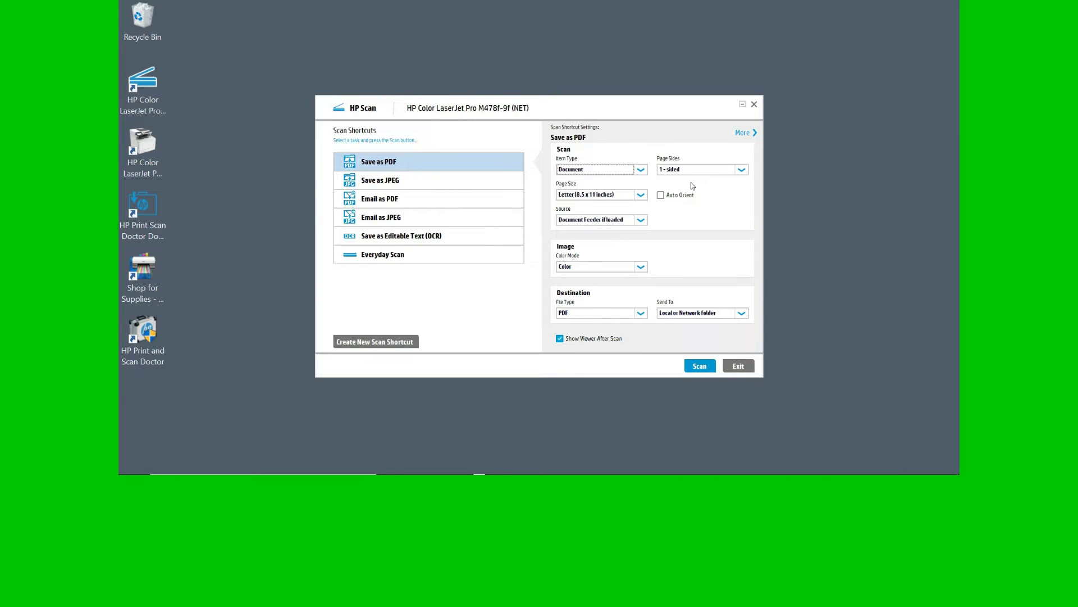
{"action": "left_click", "coordinate": [742, 170]}
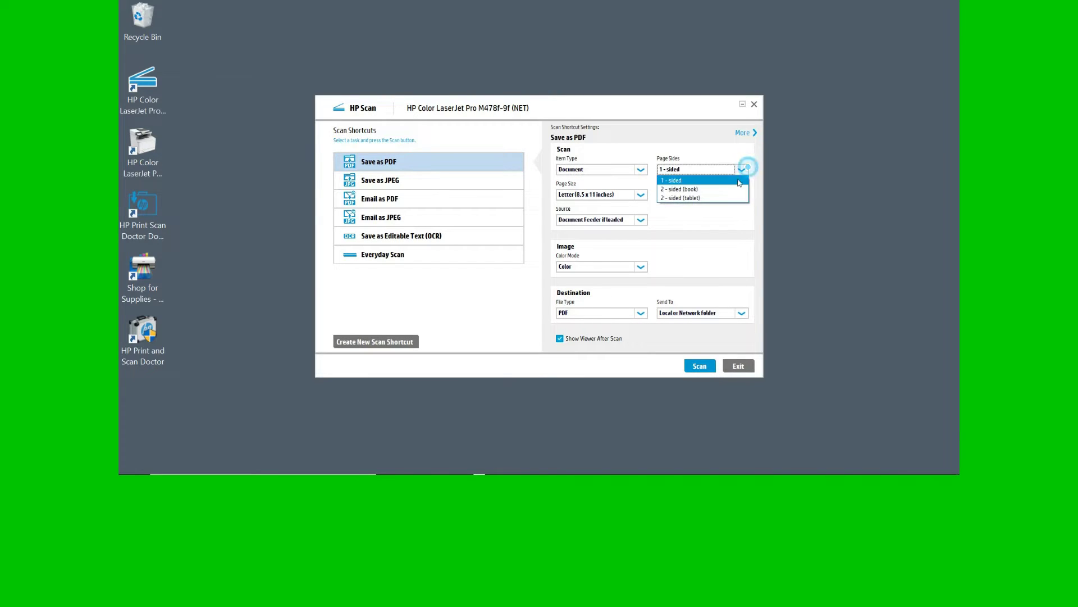
{"action": "left_click", "coordinate": [706, 191]}
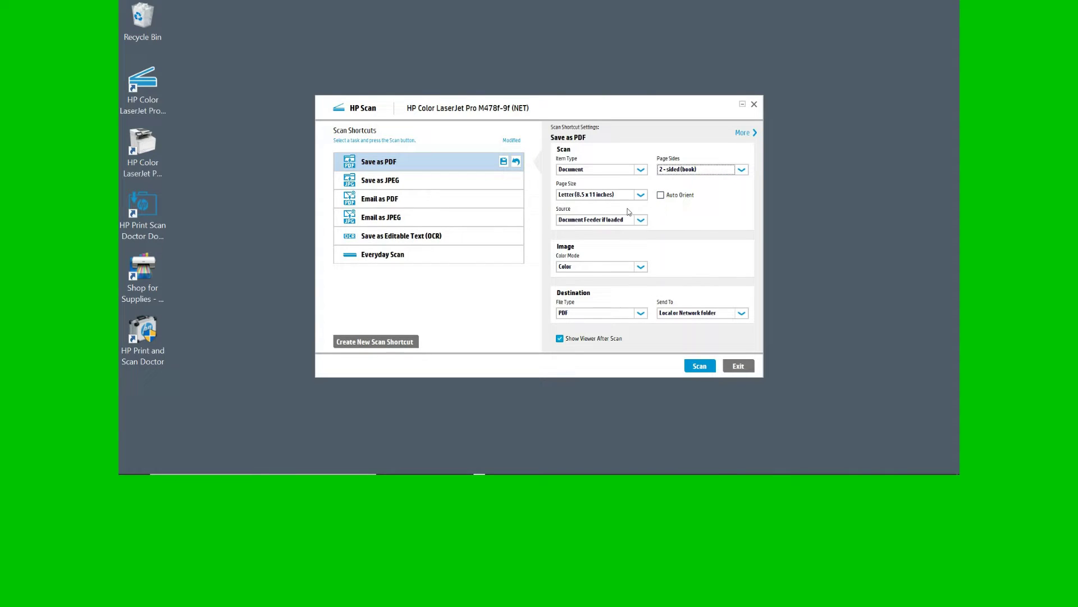
Step: Set Page Size A4 (210 x 297 mm), keeping Document Feeder source, Color mode and PDF file type
{"action": "left_click", "coordinate": [623, 195]}
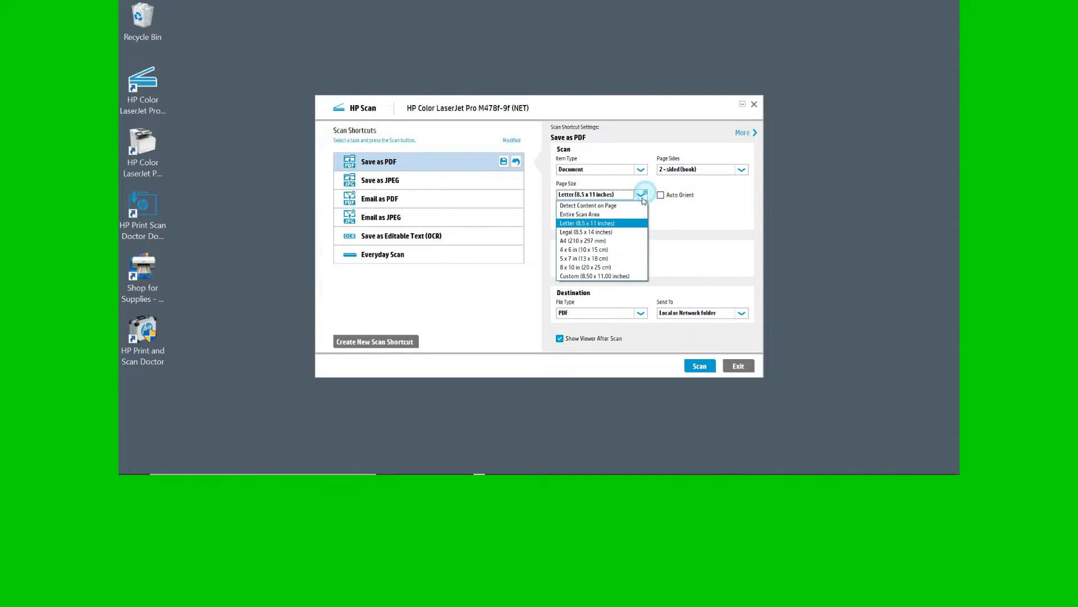
{"action": "left_click", "coordinate": [607, 241]}
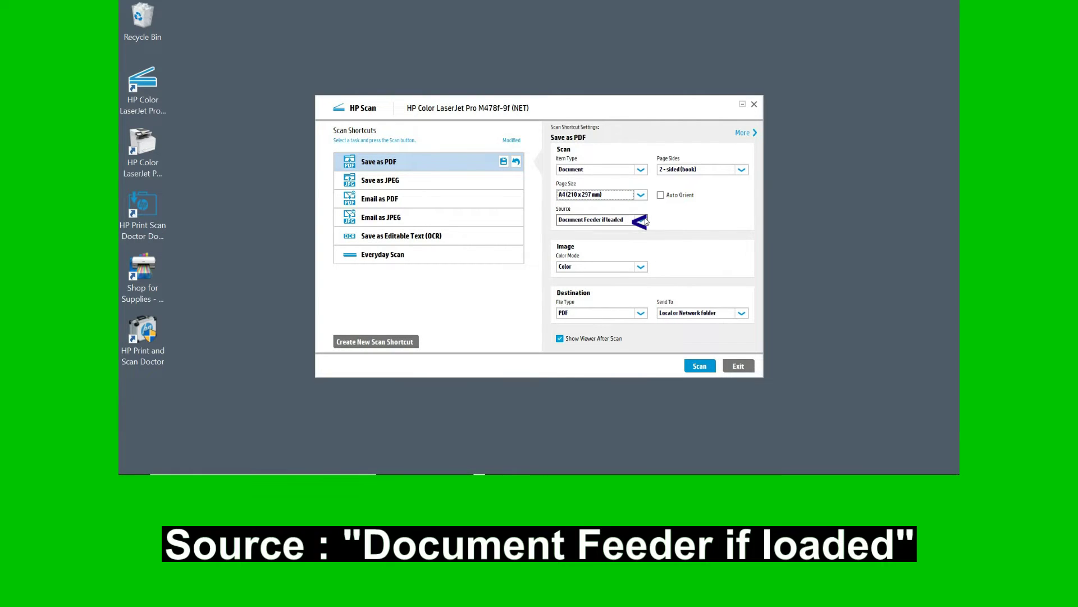
{"action": "left_click", "coordinate": [619, 220]}
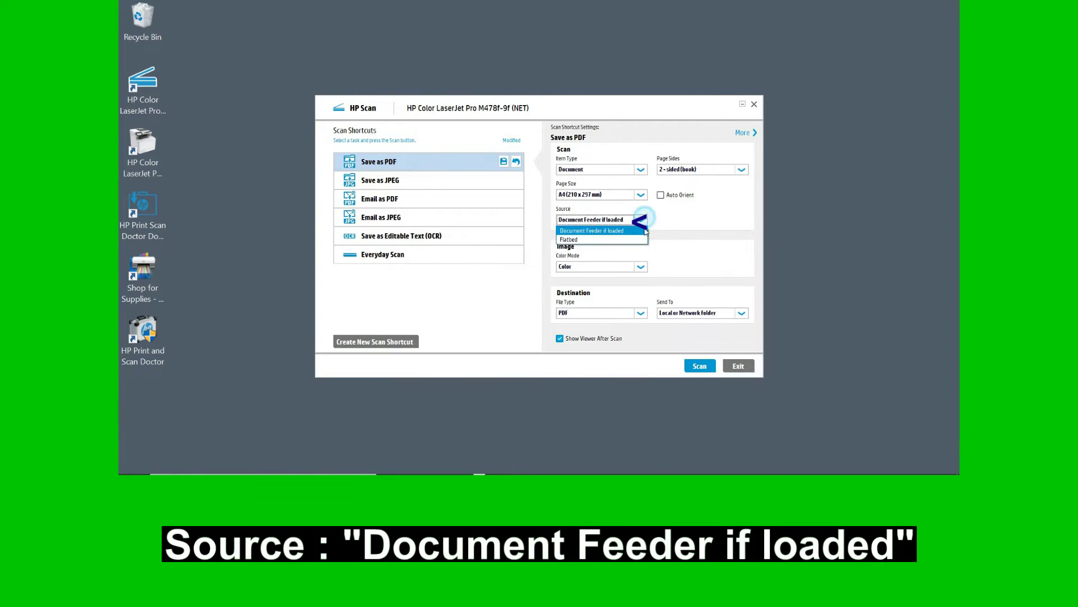
{"action": "left_click", "coordinate": [604, 231]}
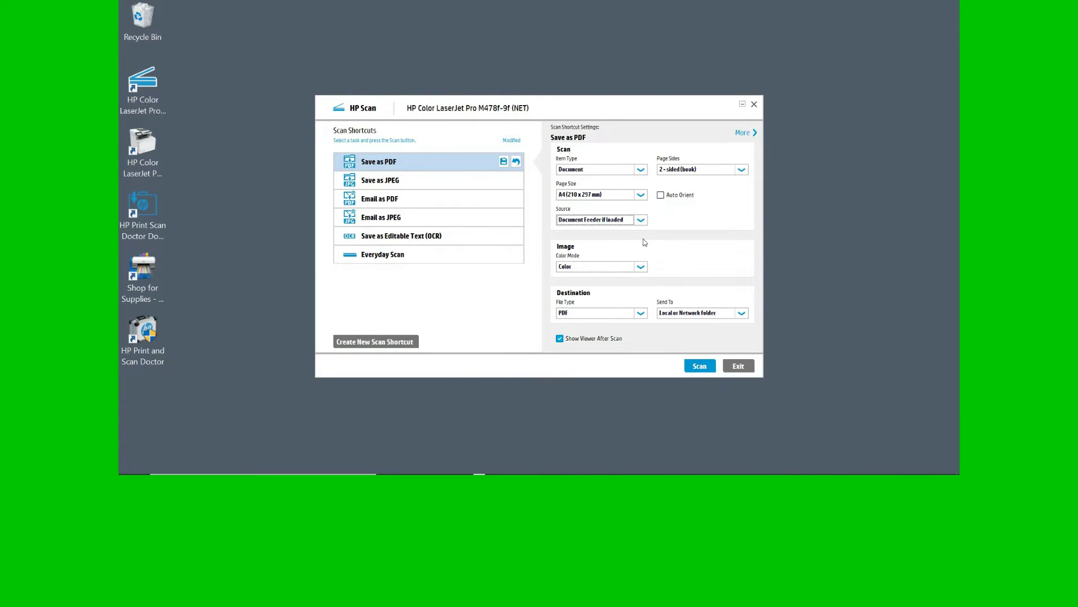
{"action": "left_click", "coordinate": [642, 268]}
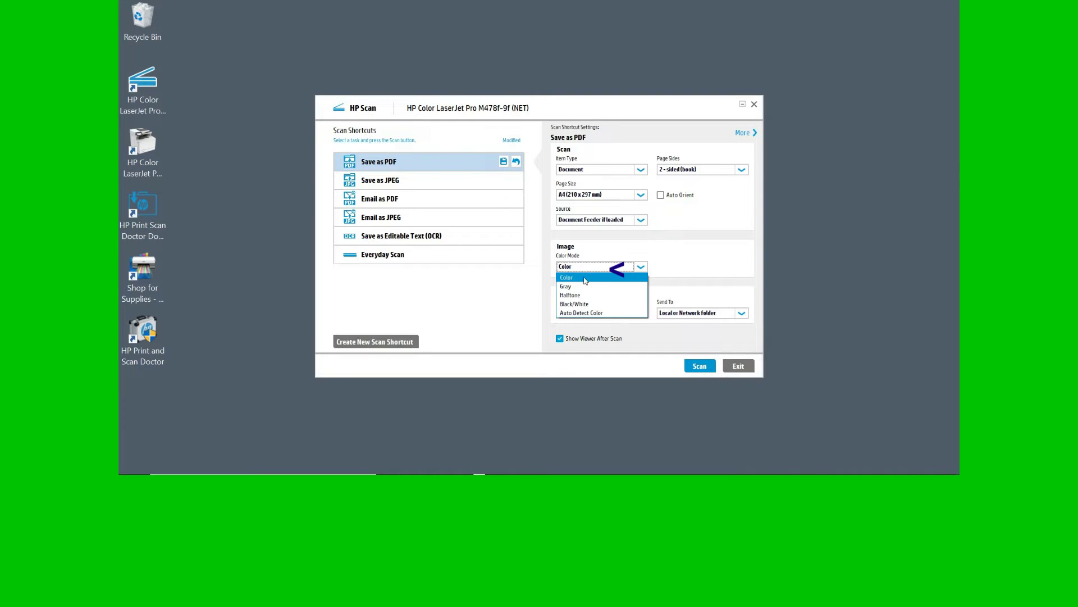
{"action": "left_click", "coordinate": [585, 280]}
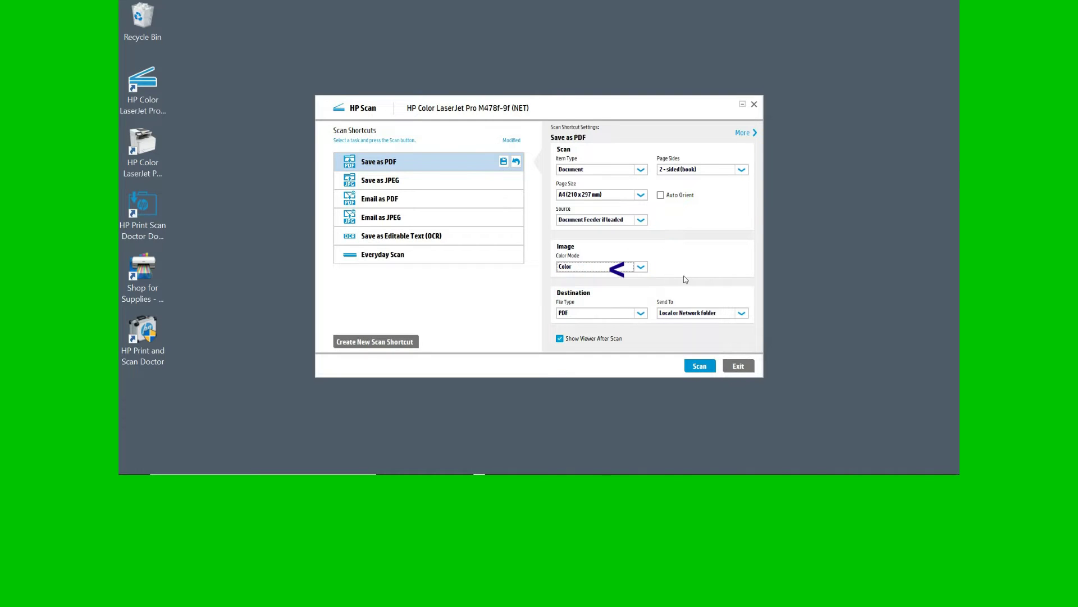
{"action": "left_click", "coordinate": [641, 314]}
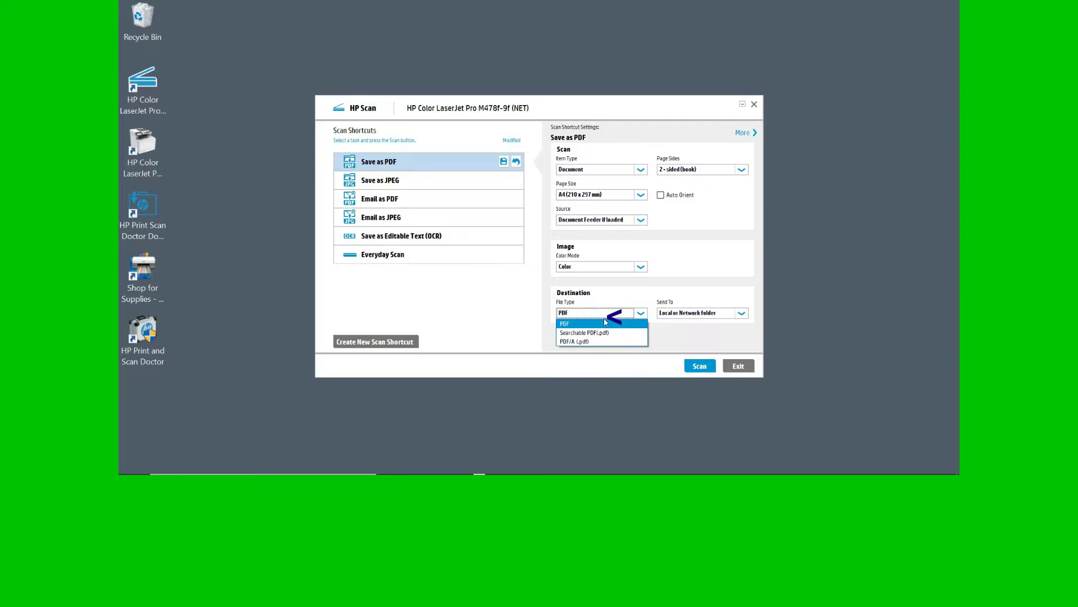
{"action": "left_click", "coordinate": [595, 326]}
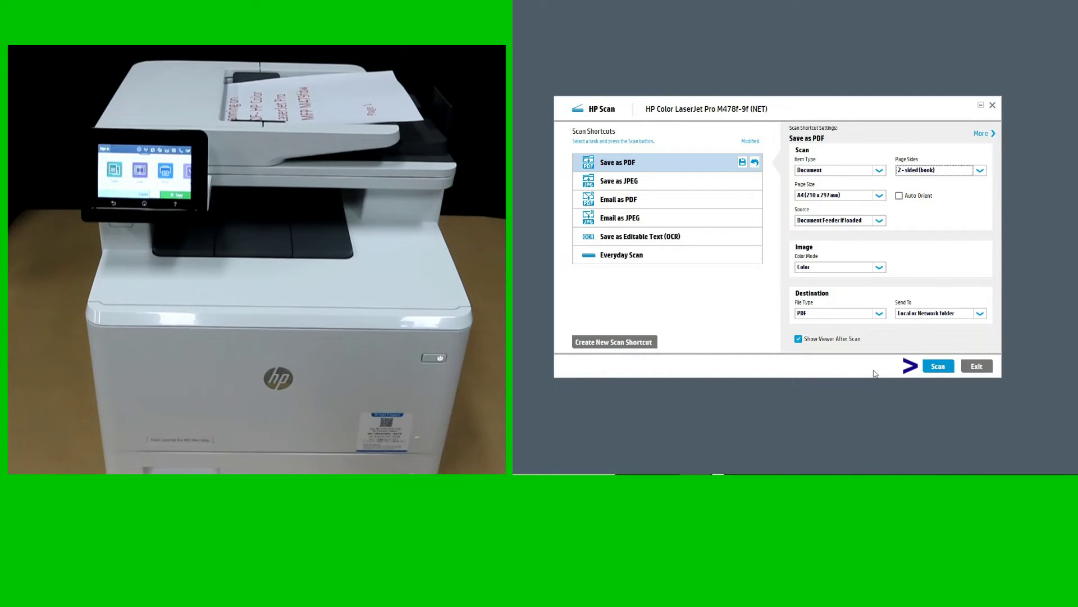
Step: Scan the loaded feeder pages so four page previews appear in the Adjustments view
{"action": "left_click", "coordinate": [940, 368]}
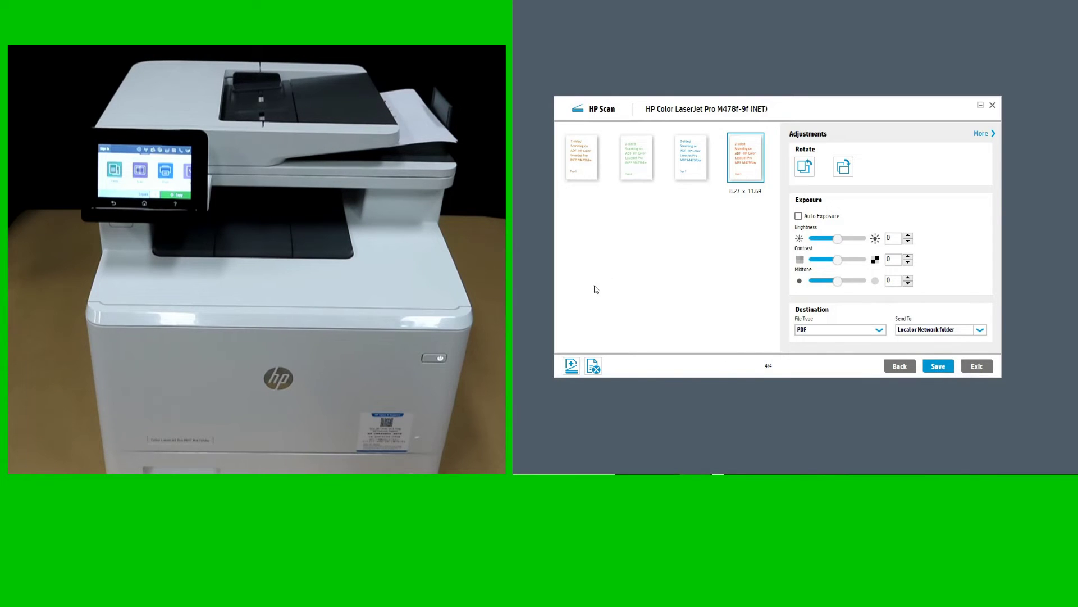
Step: Add pages and scan the flatbed page as page 5 after the four feeder pages
{"action": "left_click", "coordinate": [570, 365]}
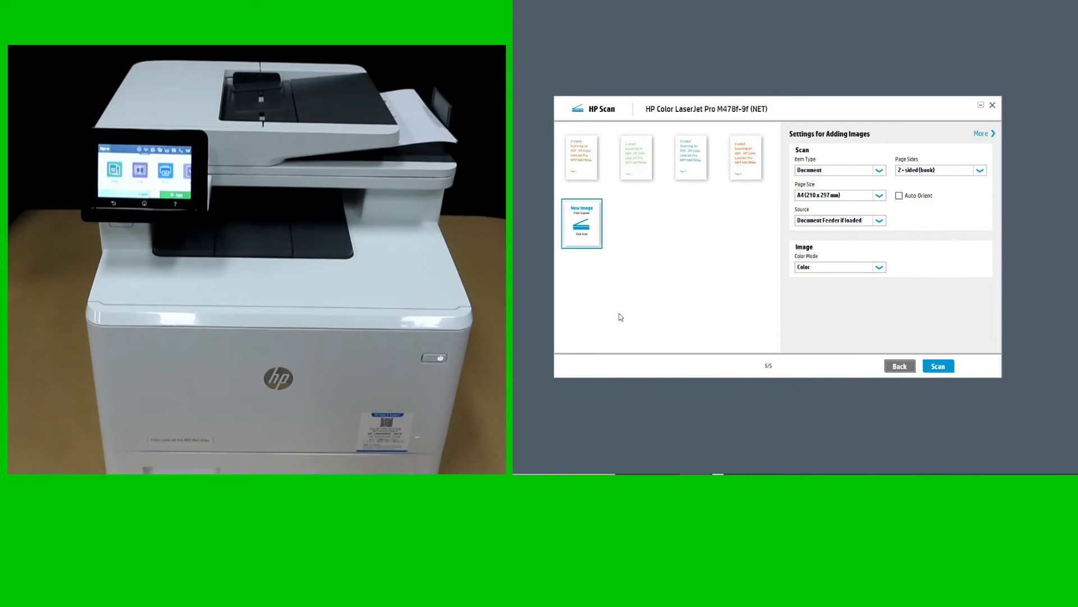
{"action": "left_click", "coordinate": [938, 367]}
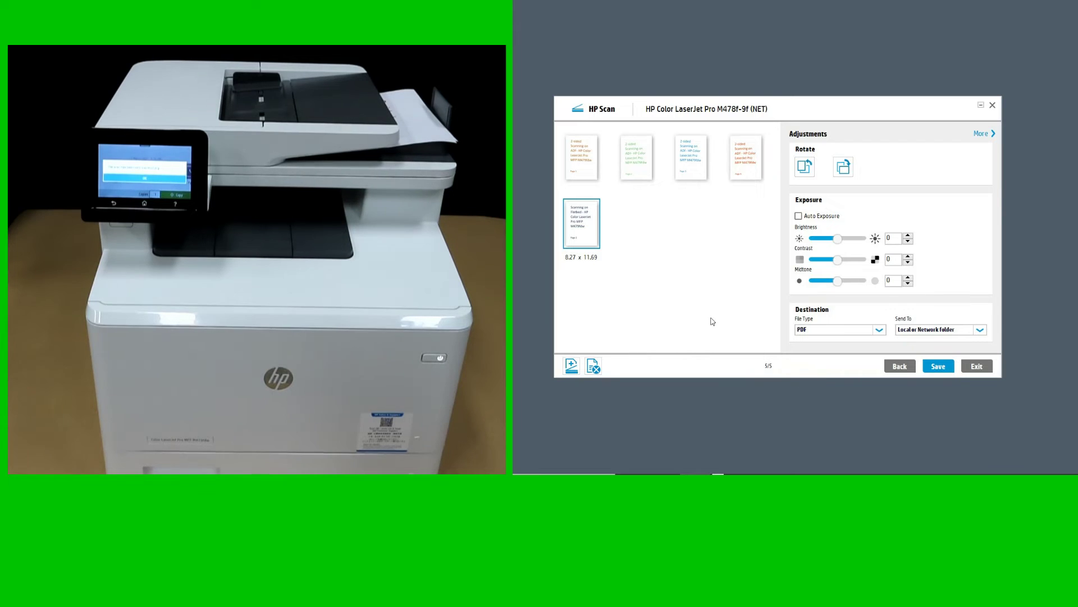
Step: Preview the first page large, then check pages 2 through 5 from the thumbnails
{"action": "left_click", "coordinate": [578, 154]}
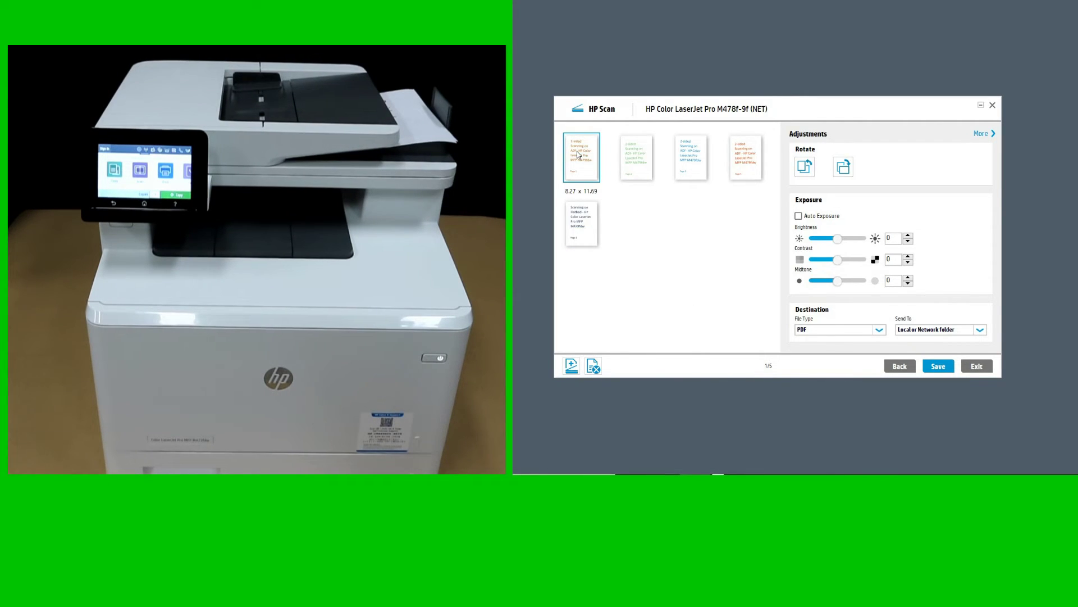
{"action": "double_click", "coordinate": [578, 154]}
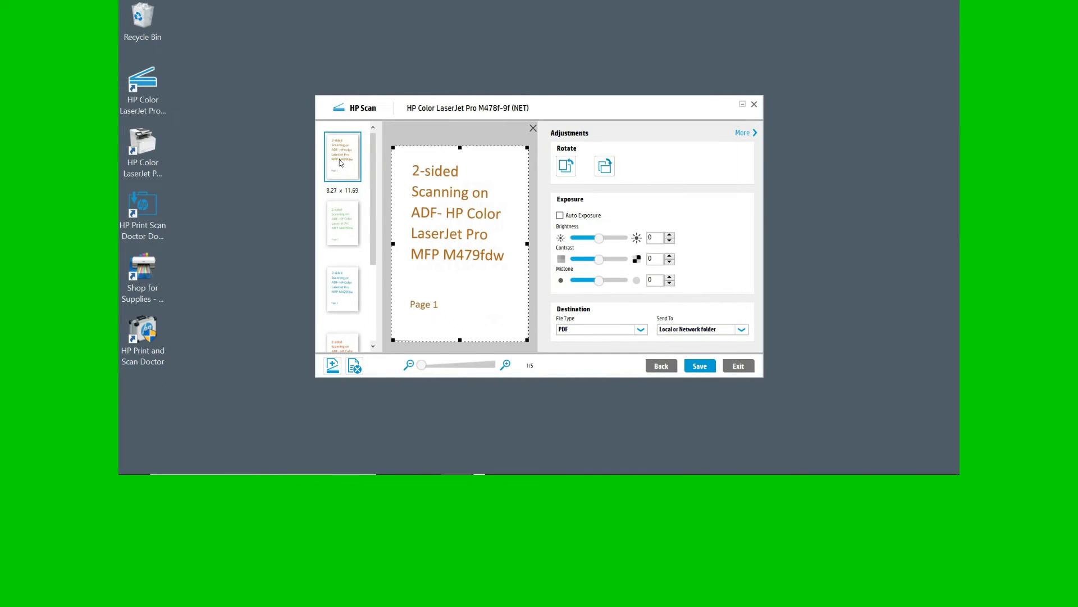
{"action": "left_click", "coordinate": [344, 218]}
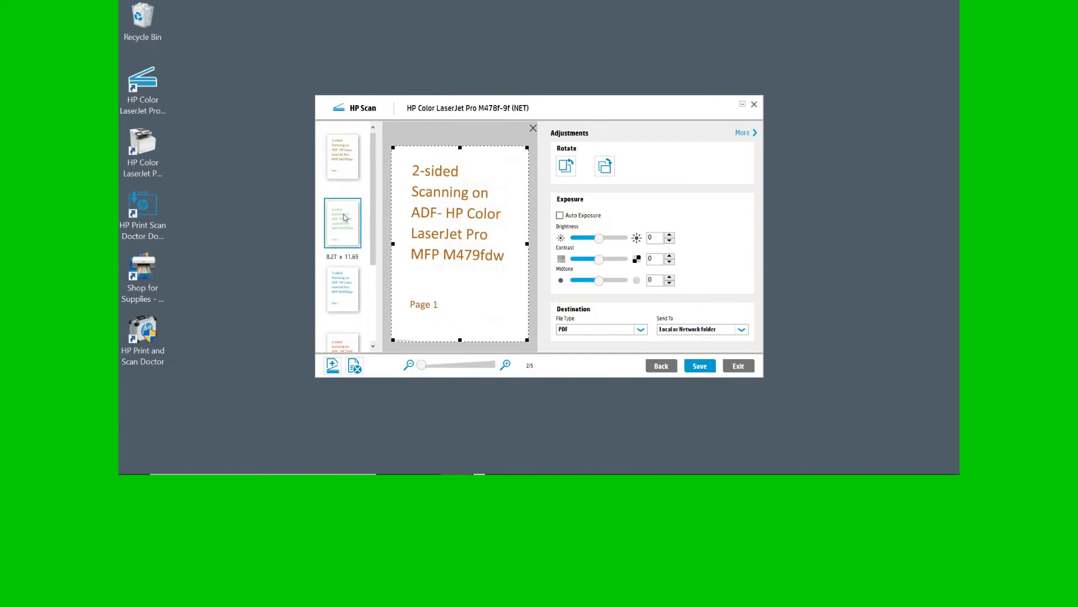
{"action": "left_click", "coordinate": [349, 300]}
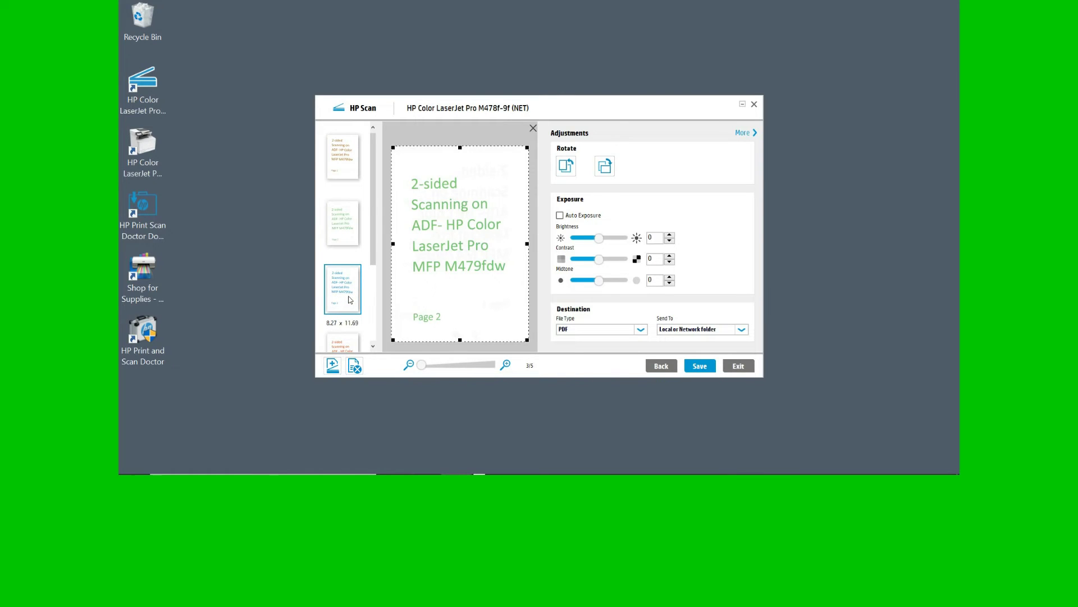
{"action": "scroll", "coordinate": [349, 300], "scroll_direction": "down", "scroll_amount": 2}
{"action": "left_click", "coordinate": [338, 225]}
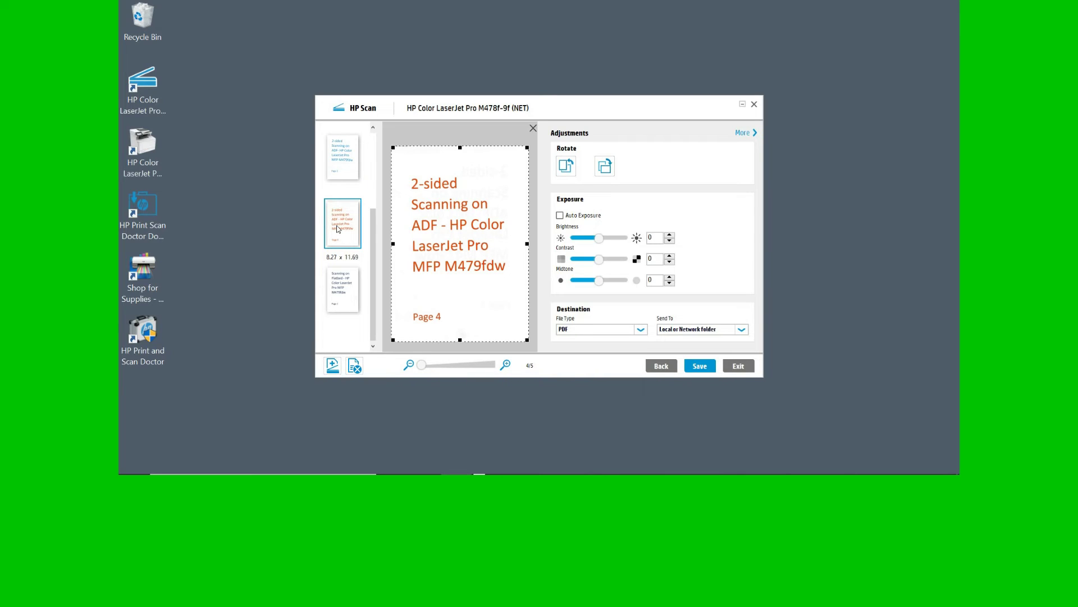
{"action": "left_click", "coordinate": [348, 301]}
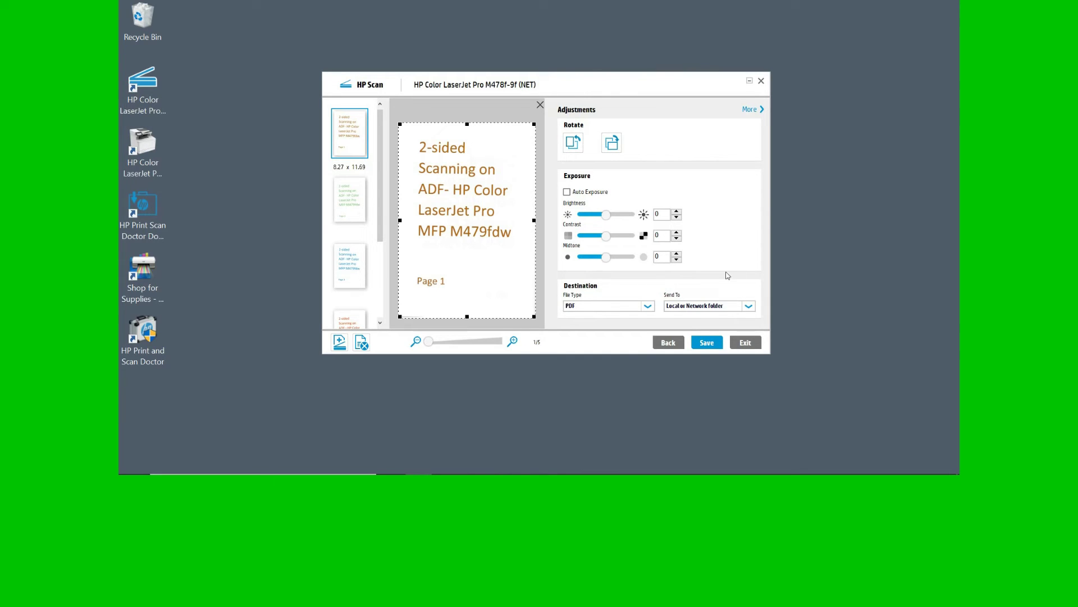
Step: Save the scan as 'scan using ADF & Flatbed.pdf' in Tech Tips, replacing the default Scan.pdf name
{"action": "left_click", "coordinate": [707, 344]}
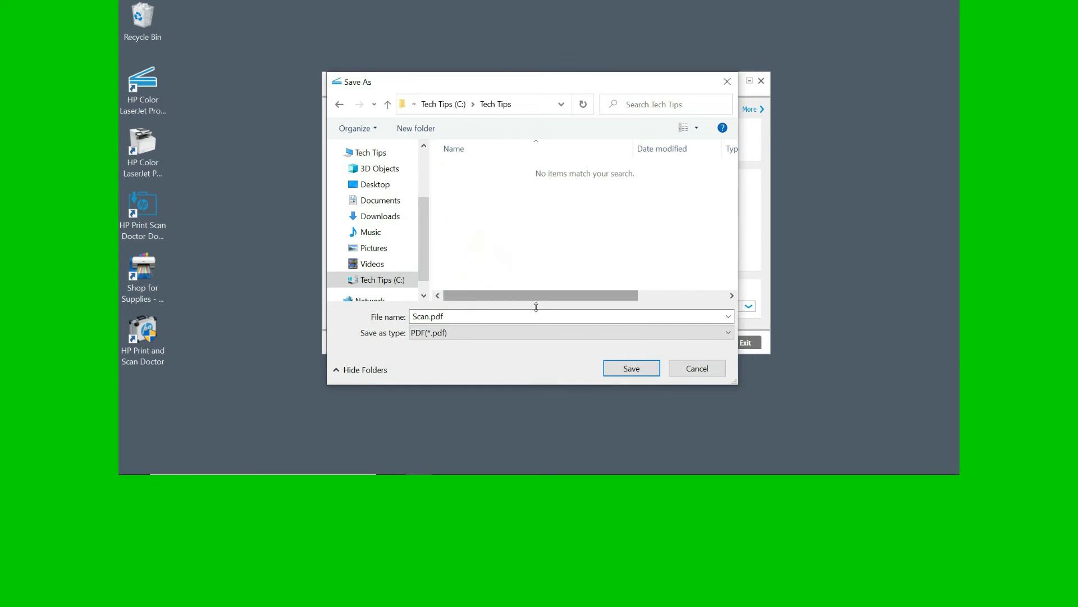
{"action": "double_click", "coordinate": [523, 319]}
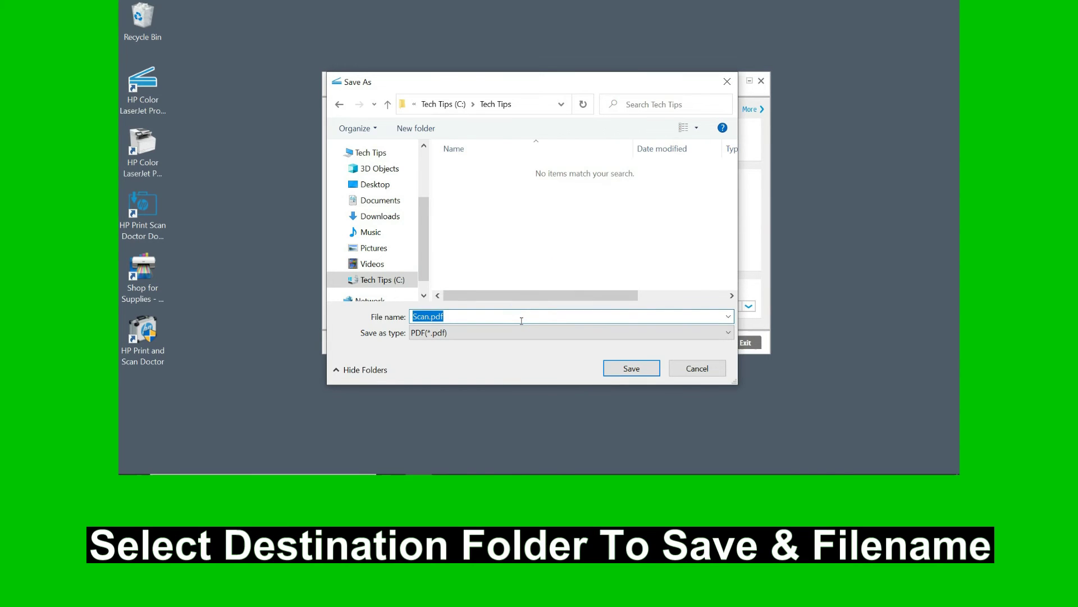
{"action": "type", "text": "scan"}
{"action": "type", "text": " using ADF "}
{"action": "type", "text": "& "}
{"action": "type", "text": "Fla"}
{"action": "type", "text": "tbed"}
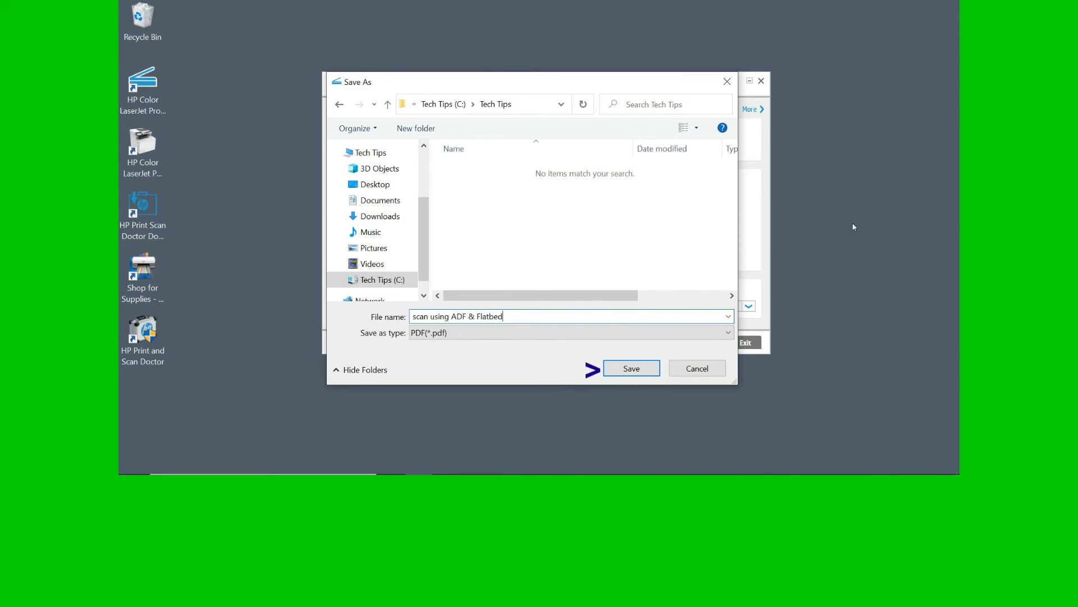
{"action": "left_click", "coordinate": [630, 369]}
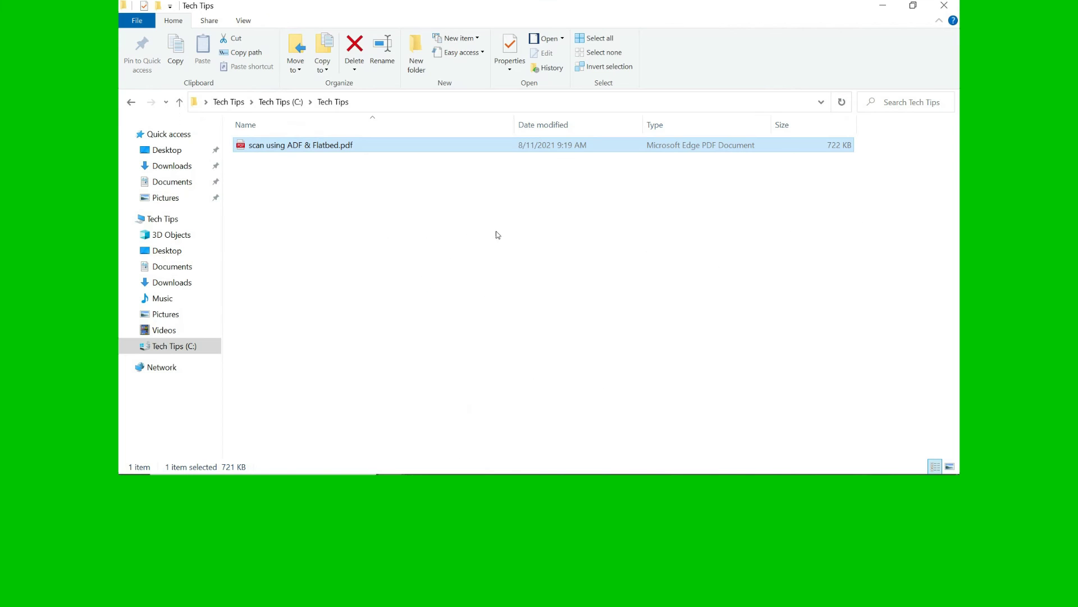
Step: Open the saved PDF from File Explorer with Adobe Acrobat Reader
{"action": "right_click", "coordinate": [360, 146]}
{"action": "left_click", "coordinate": [611, 186]}
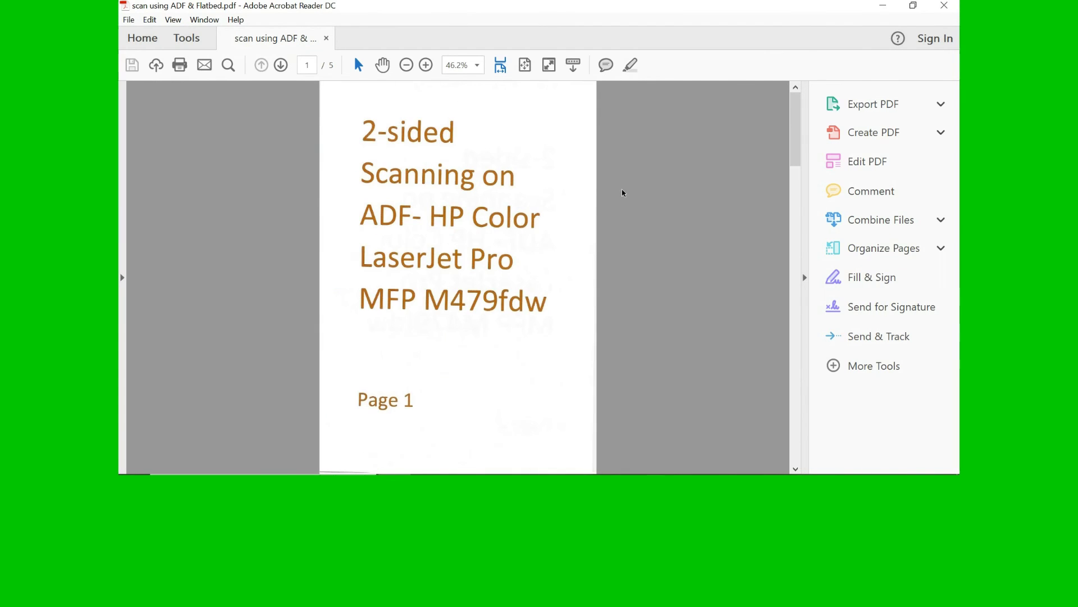
{"action": "scroll", "coordinate": [628, 199], "scroll_direction": "down", "scroll_amount": 2}
{"action": "scroll", "coordinate": [627, 199], "scroll_direction": "down", "scroll_amount": 1}
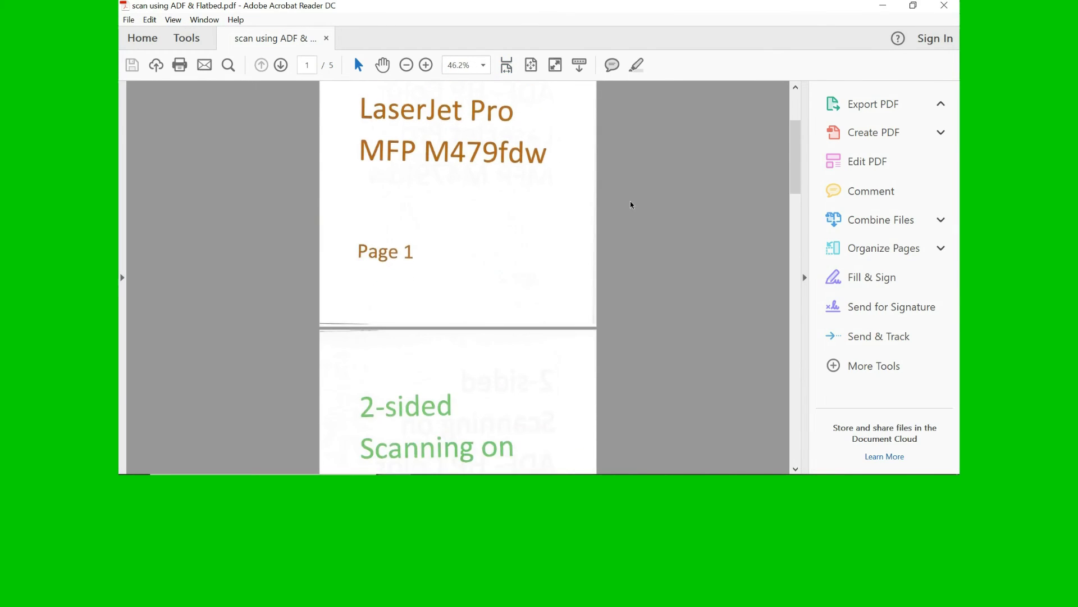
{"action": "scroll", "coordinate": [631, 200], "scroll_direction": "down", "scroll_amount": 2}
{"action": "scroll", "coordinate": [632, 202], "scroll_direction": "down", "scroll_amount": 4}
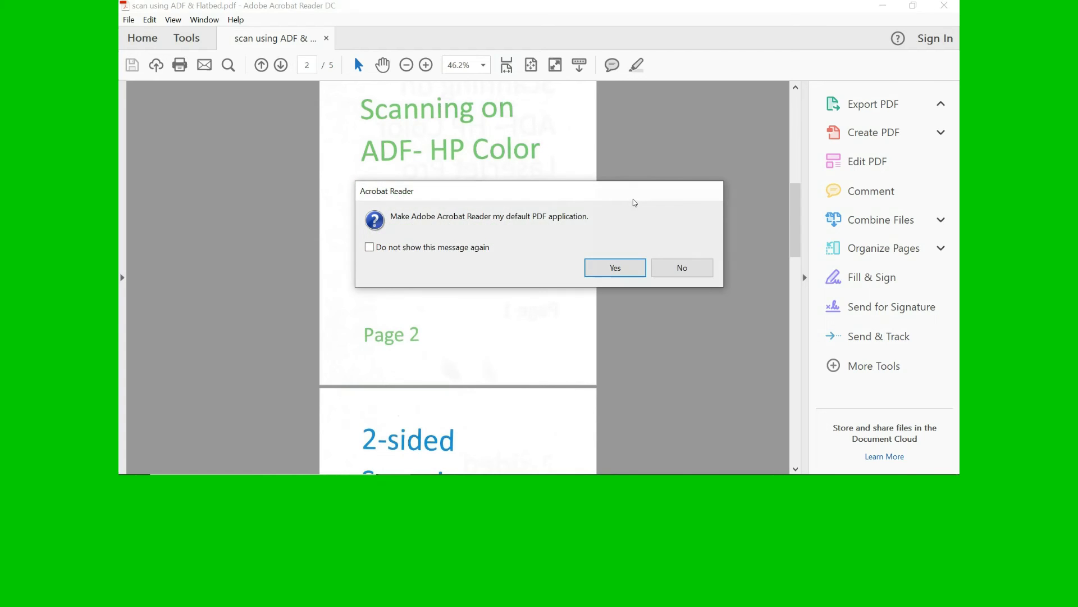
Step: Choose No on Acrobat's default PDF application prompt before reviewing the five pages
{"action": "left_click", "coordinate": [677, 268]}
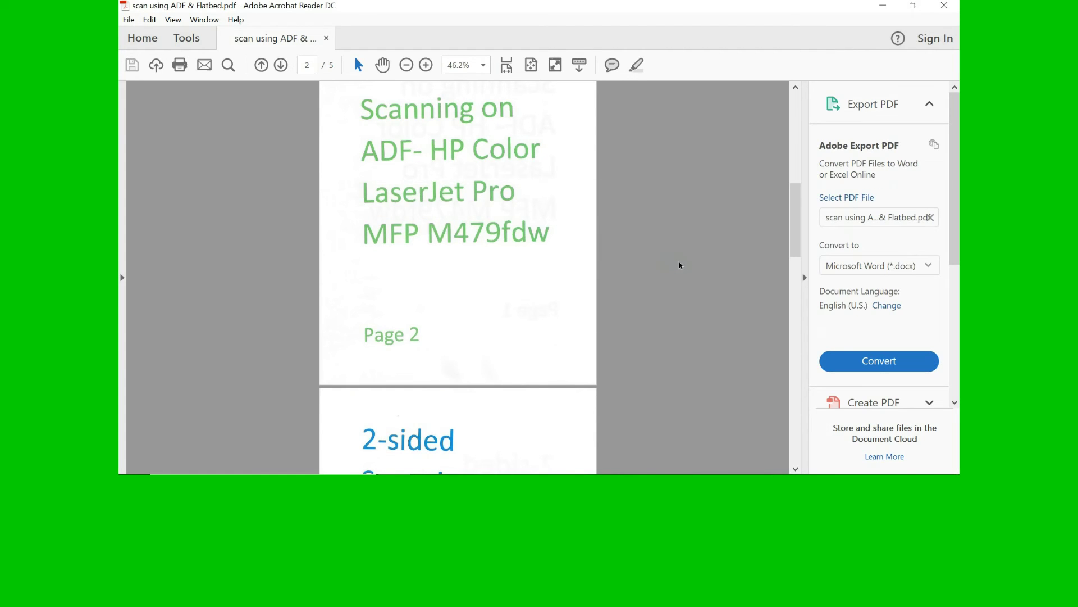
{"action": "scroll", "coordinate": [680, 264], "scroll_direction": "down", "scroll_amount": 1}
{"action": "scroll", "coordinate": [681, 264], "scroll_direction": "down", "scroll_amount": 5}
{"action": "scroll", "coordinate": [680, 264], "scroll_direction": "down", "scroll_amount": 7}
{"action": "scroll", "coordinate": [680, 264], "scroll_direction": "down", "scroll_amount": 3}
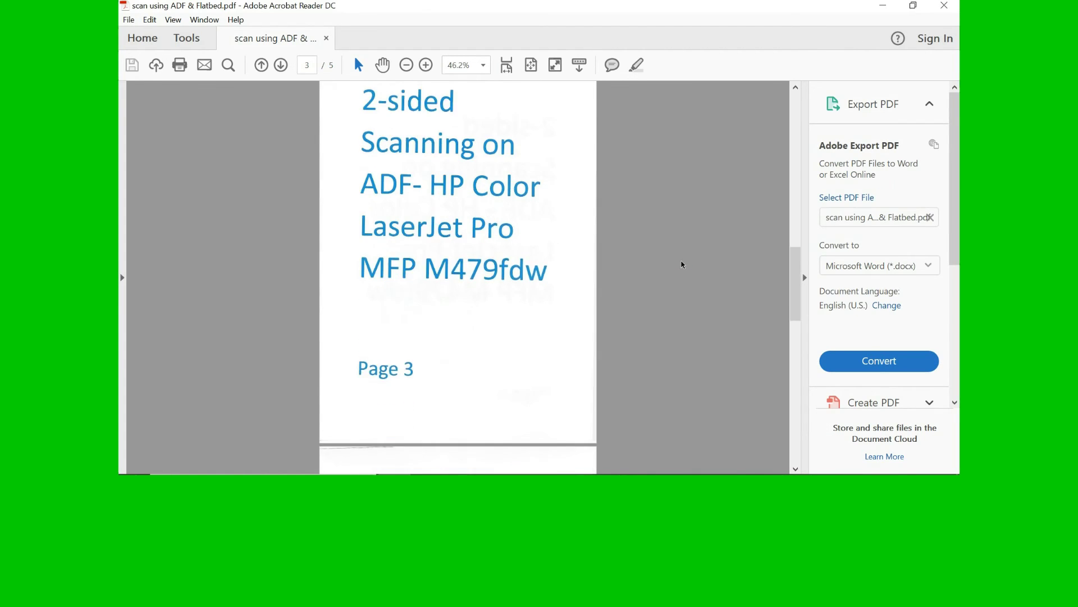
{"action": "scroll", "coordinate": [681, 265], "scroll_direction": "down", "scroll_amount": 3}
{"action": "scroll", "coordinate": [682, 266], "scroll_direction": "down", "scroll_amount": 8}
{"action": "scroll", "coordinate": [681, 266], "scroll_direction": "down", "scroll_amount": 2}
{"action": "scroll", "coordinate": [683, 266], "scroll_direction": "down", "scroll_amount": 2}
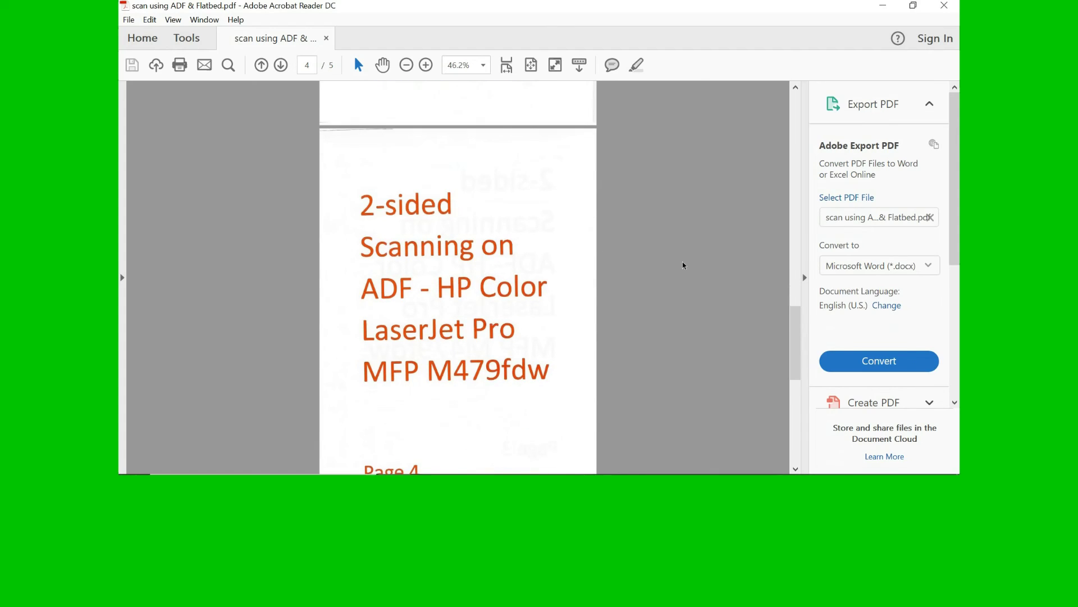
{"action": "scroll", "coordinate": [684, 265], "scroll_direction": "down", "scroll_amount": 1}
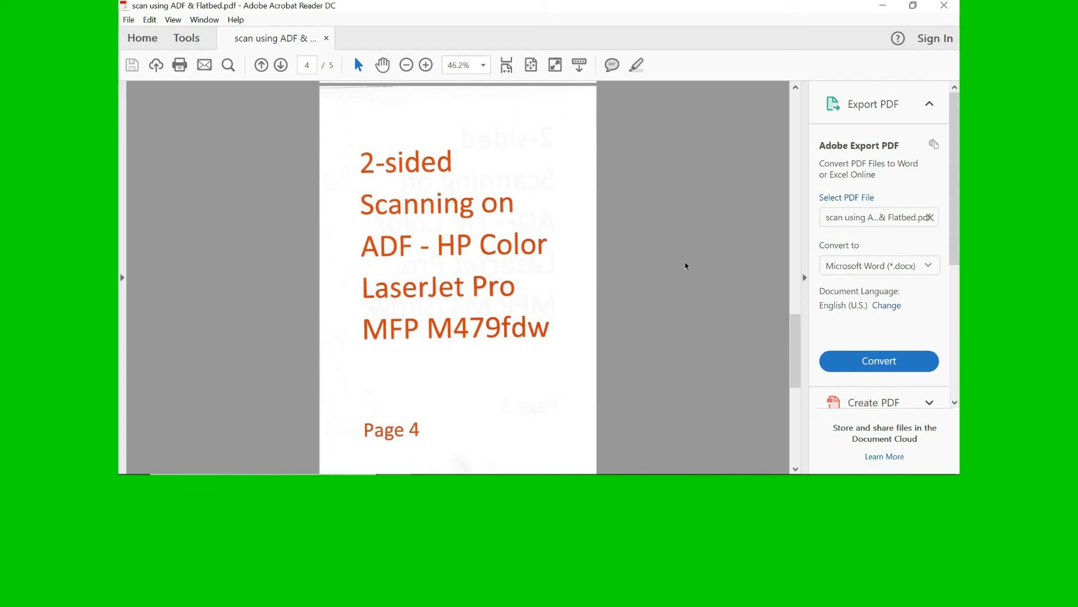
{"action": "scroll", "coordinate": [686, 265], "scroll_direction": "down", "scroll_amount": 2}
{"action": "scroll", "coordinate": [685, 265], "scroll_direction": "down", "scroll_amount": 3}
{"action": "scroll", "coordinate": [686, 266], "scroll_direction": "down", "scroll_amount": 2}
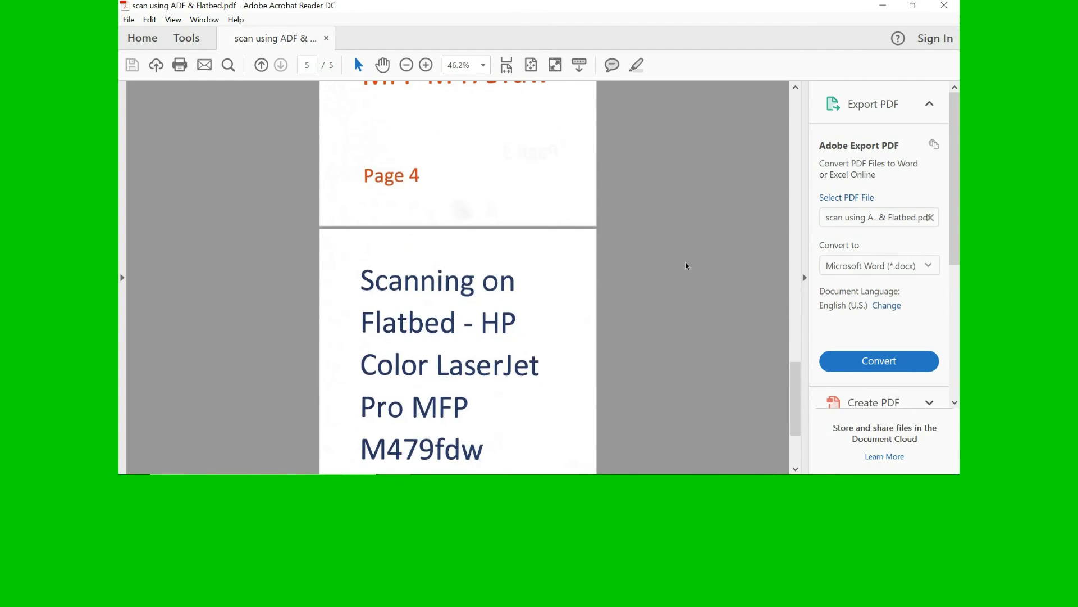
{"action": "scroll", "coordinate": [686, 266], "scroll_direction": "down", "scroll_amount": 2}
{"action": "scroll", "coordinate": [686, 266], "scroll_direction": "down", "scroll_amount": 1}
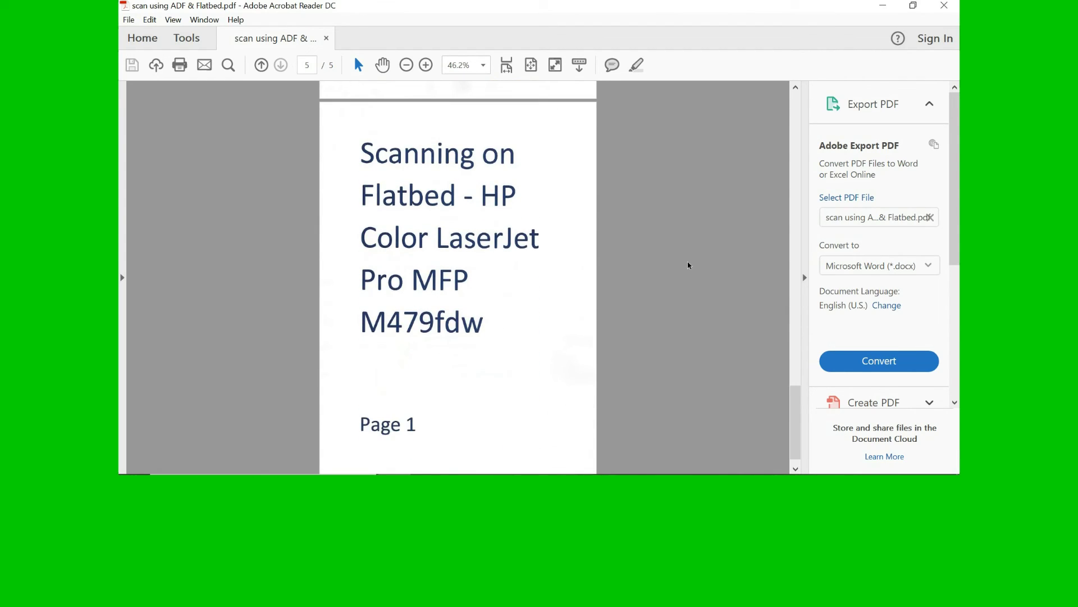